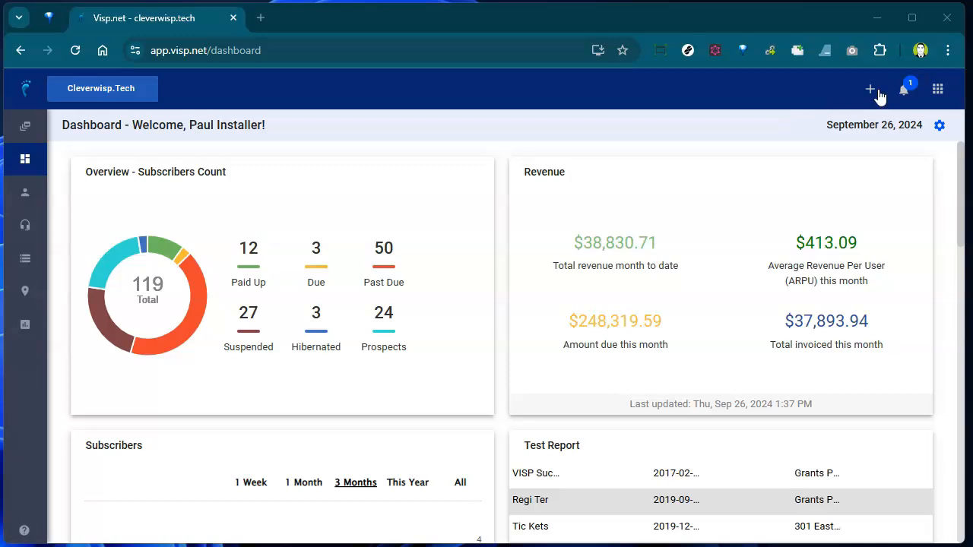
- Open the header's quick-add menu on the Visp.net dashboard
click(869, 95)
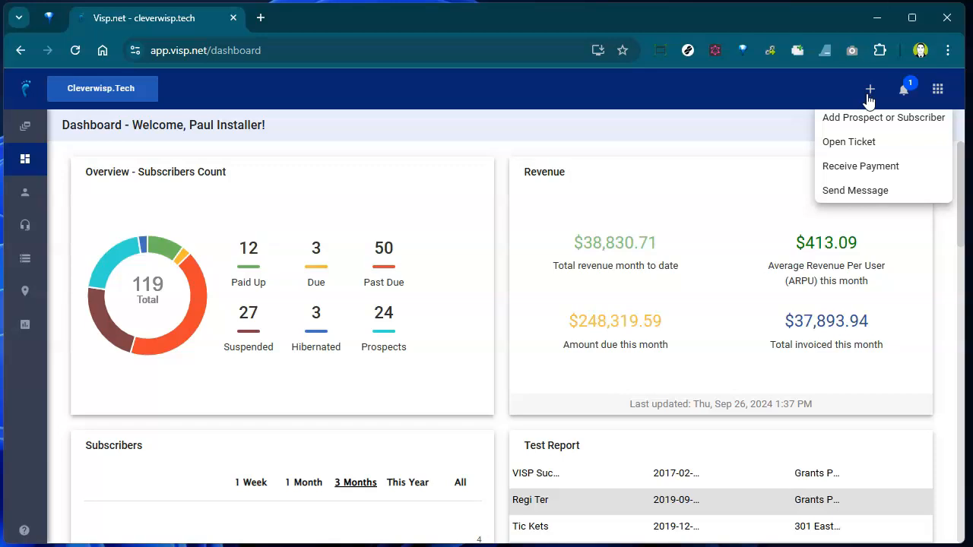
- Start an Add Prospect or Subscriber form with company Test Company
click(866, 122)
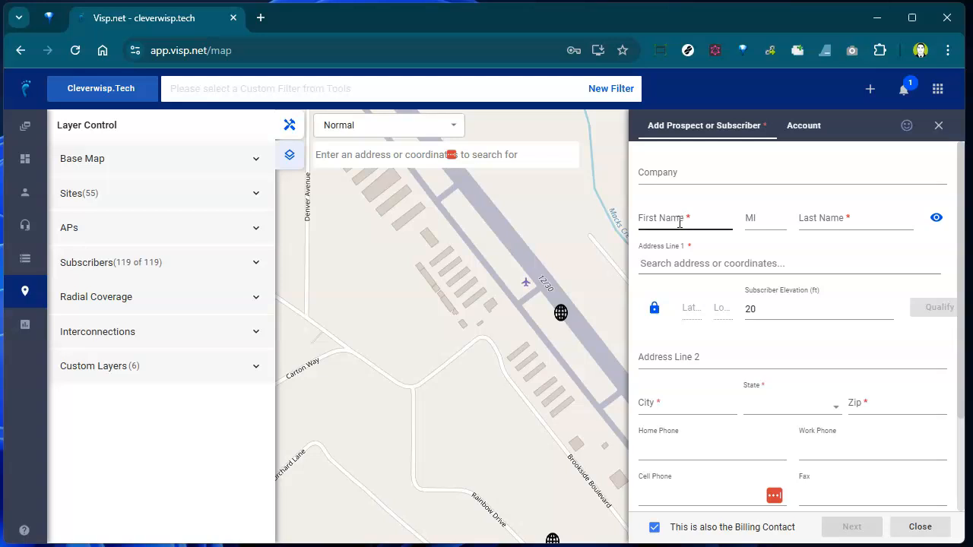
click(687, 175)
text(Test Company)
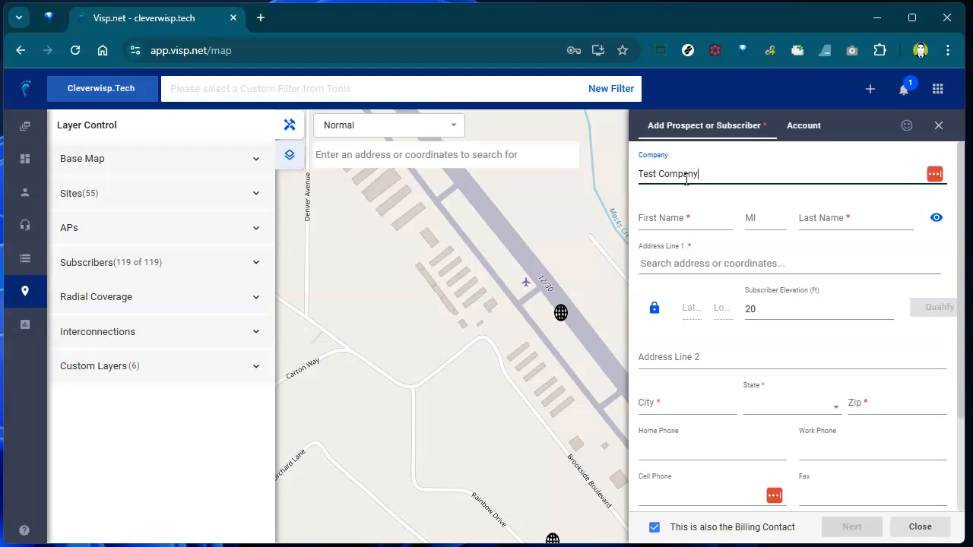
- Enter the contact's first name, middle initial and last name
click(679, 218)
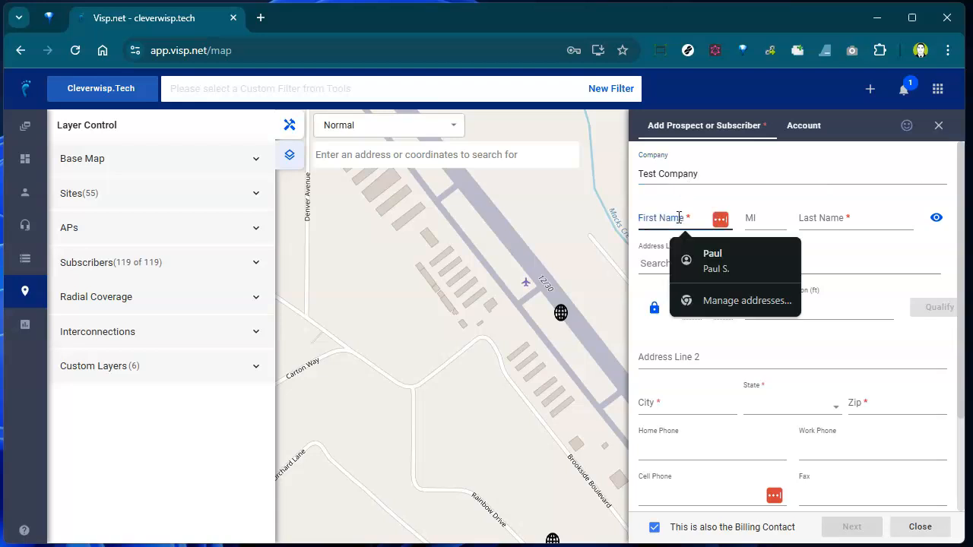
key(Tab)
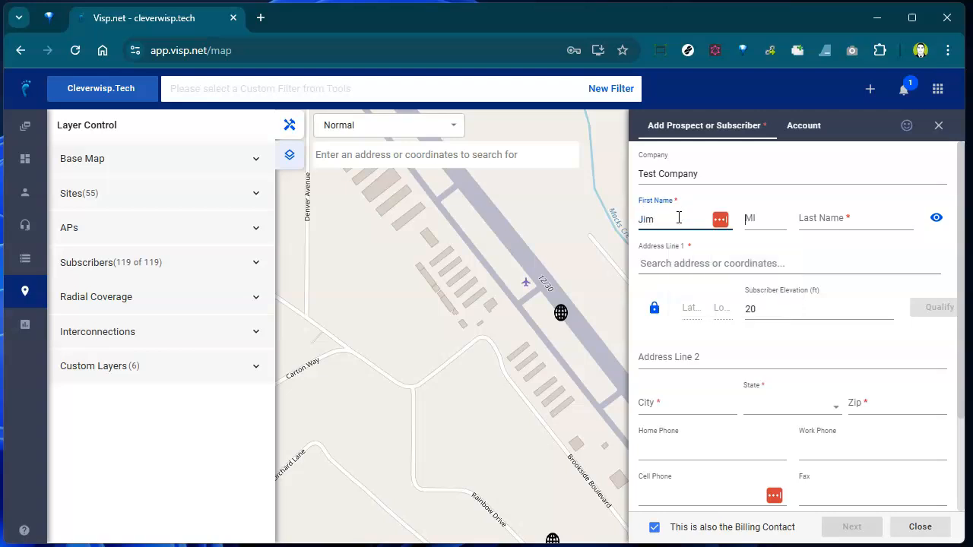
key(Tab)
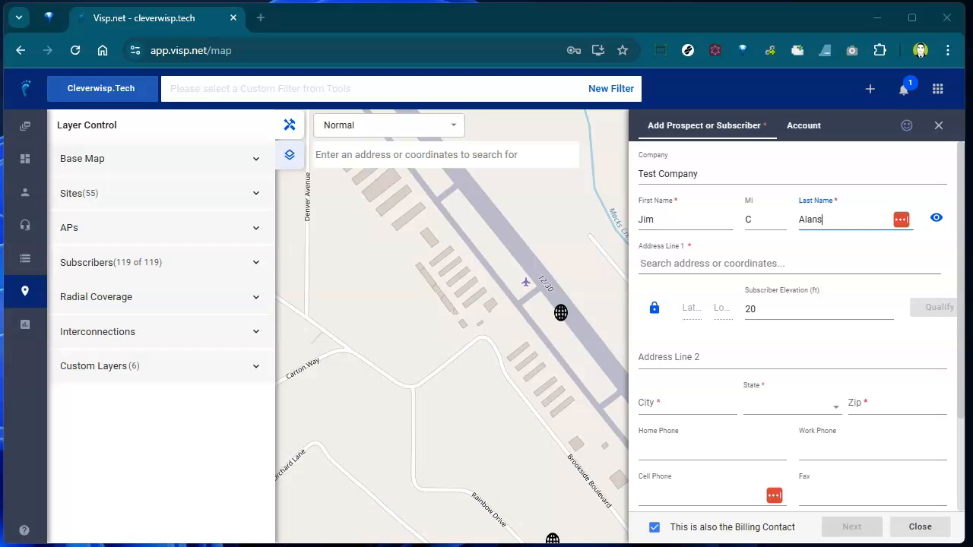
click(726, 282)
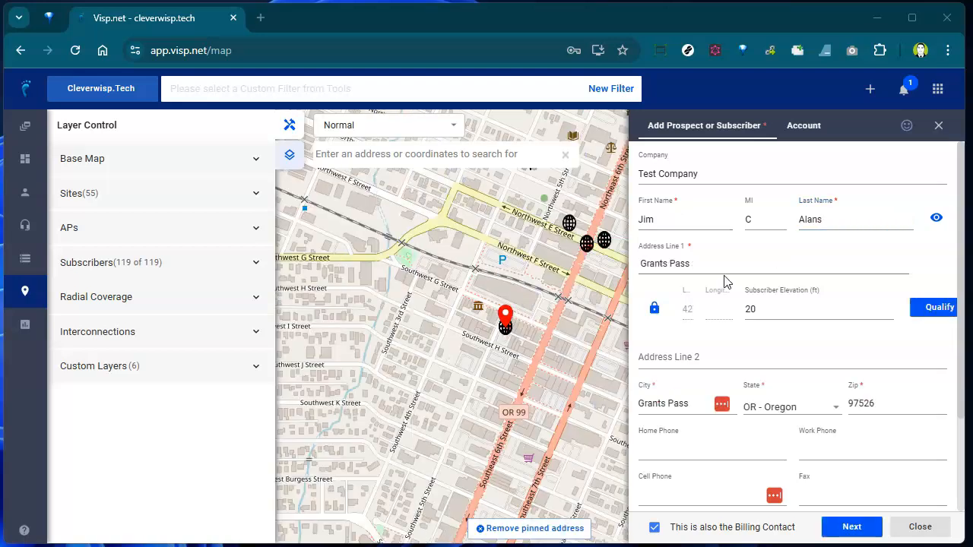
- Pick the suggested Grants Pass street address, add the unit on line 2, and run Qualify
click(732, 272)
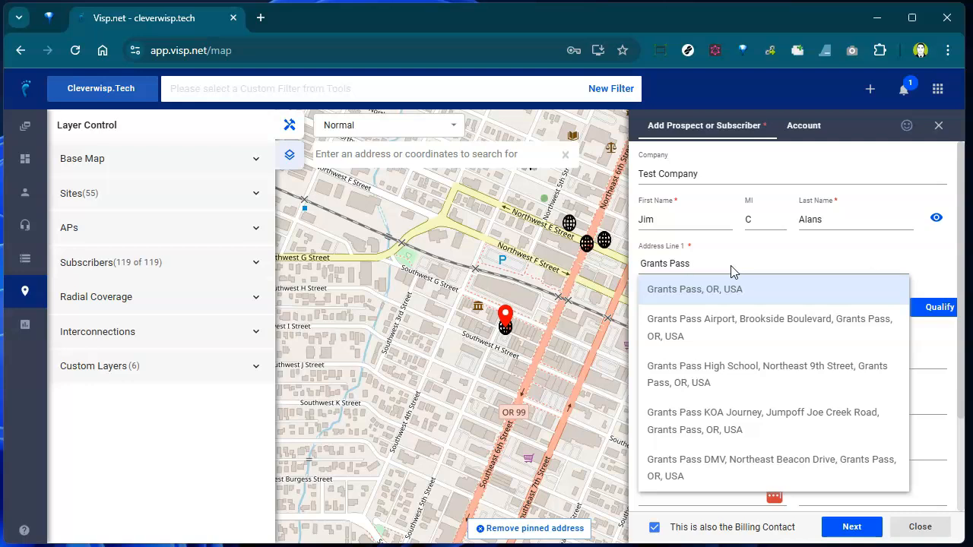
click(770, 417)
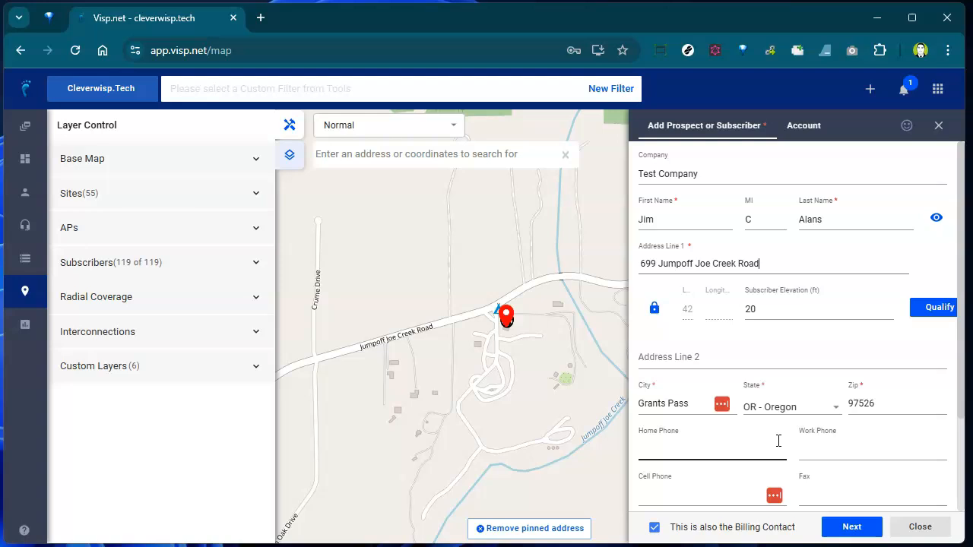
click(707, 361)
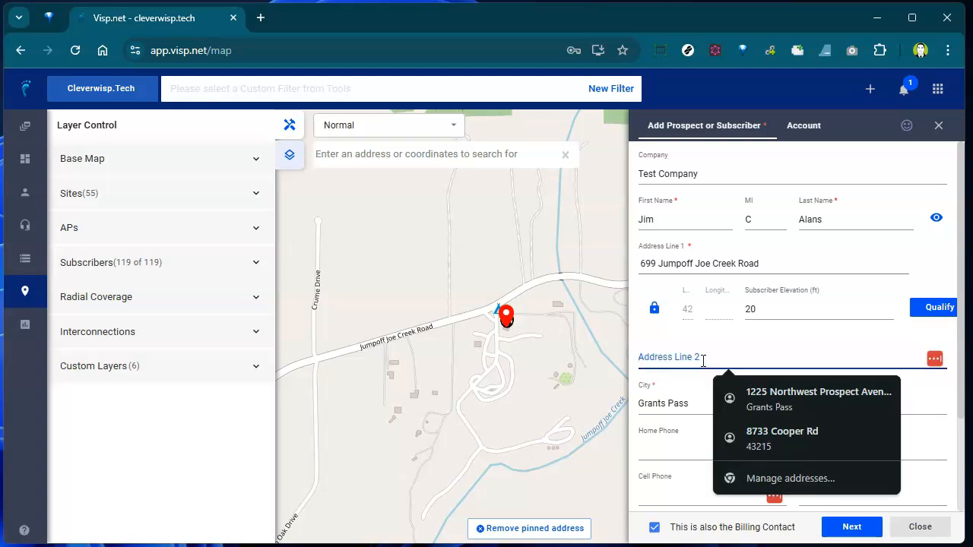
text(Unit 5)
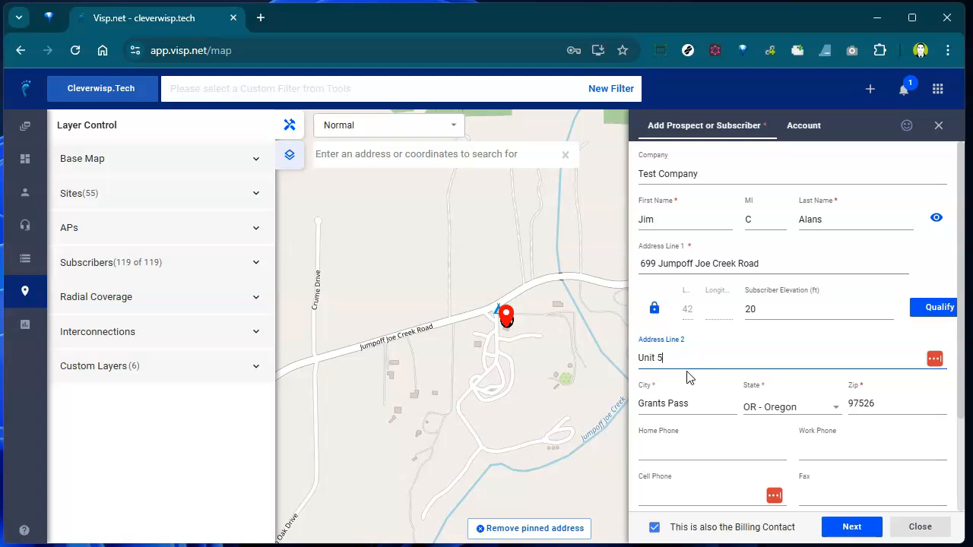
click(935, 317)
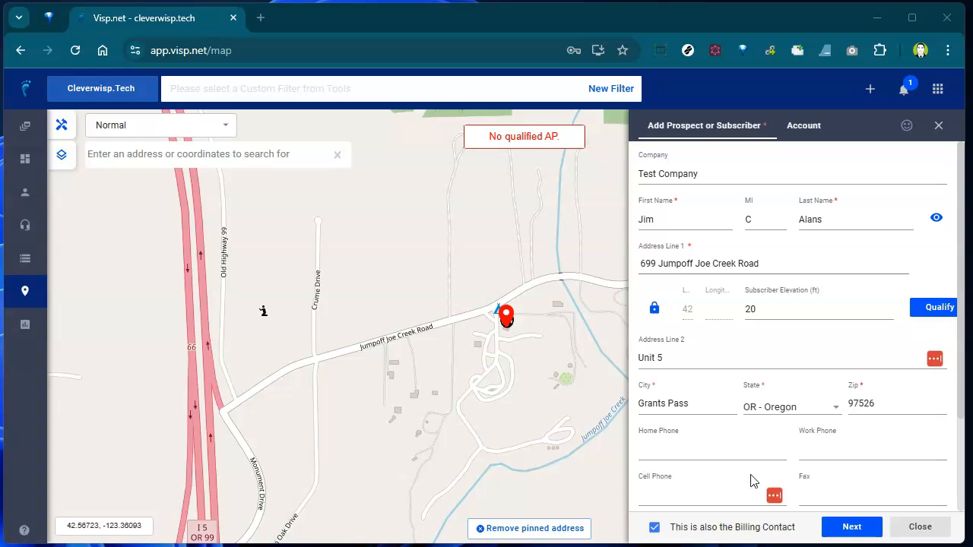
- Enter the home phone number and primary email, with Tech notices unticked
scroll(758, 396, down, 2)
click(719, 337)
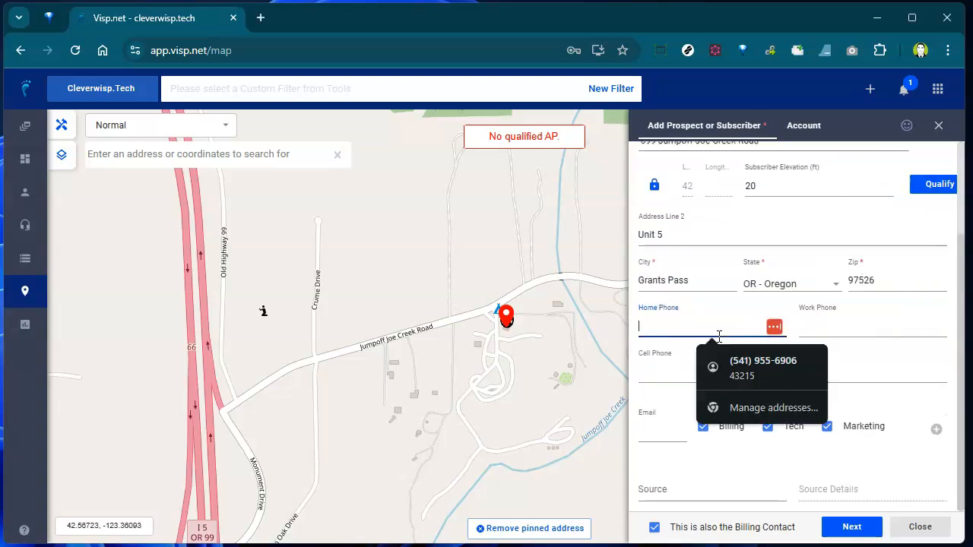
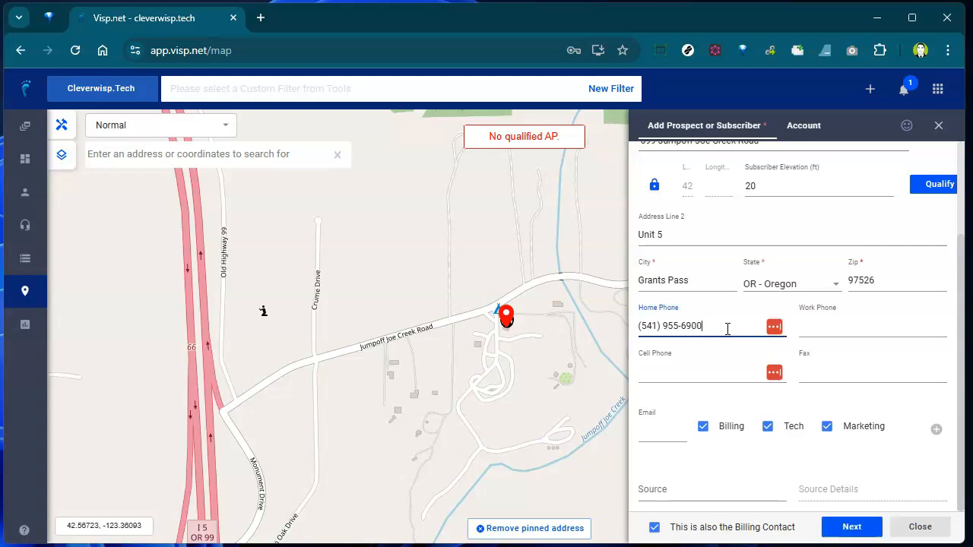
click(658, 435)
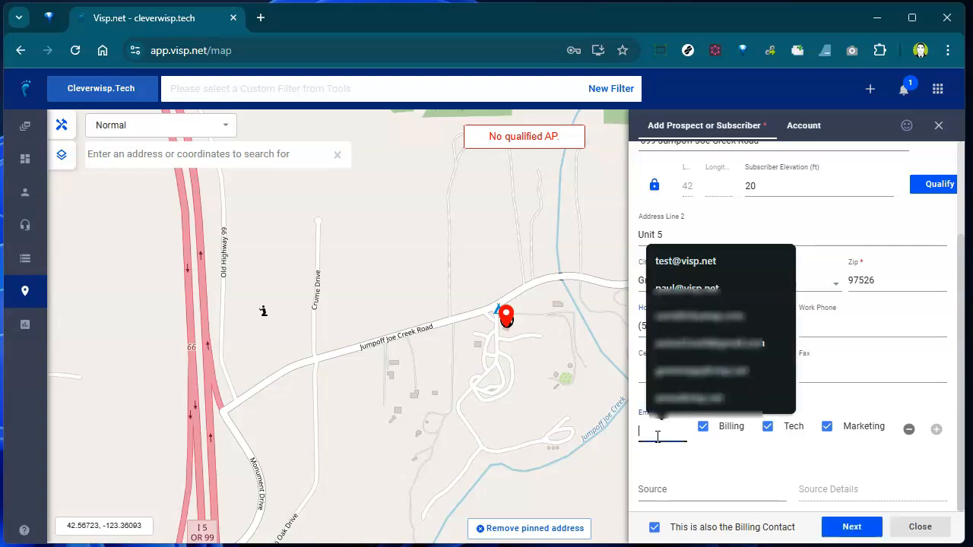
text(test)
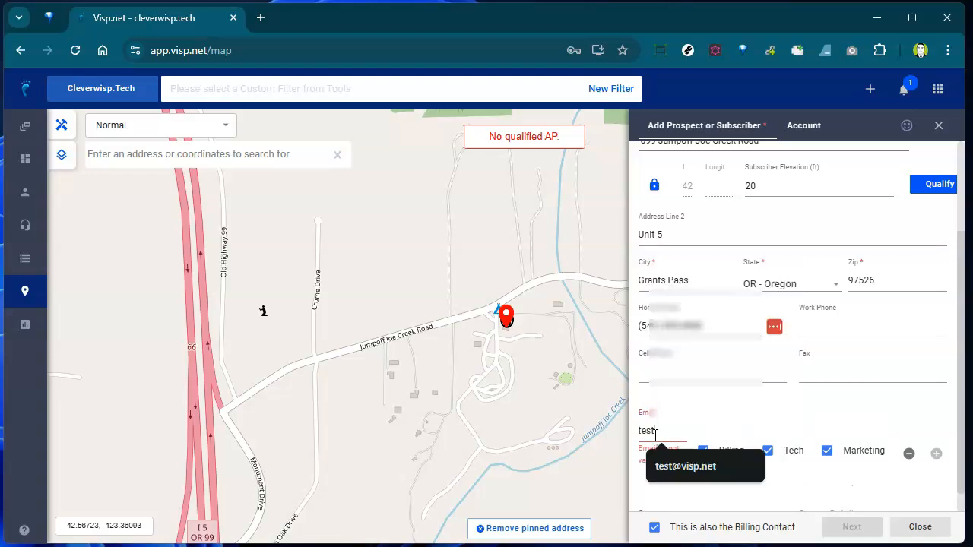
text(@visp.net)
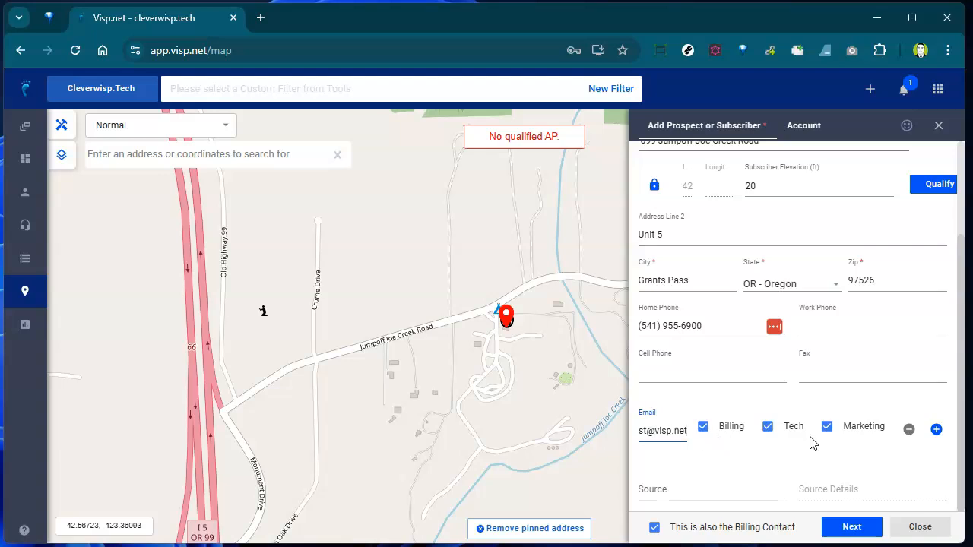
click(769, 431)
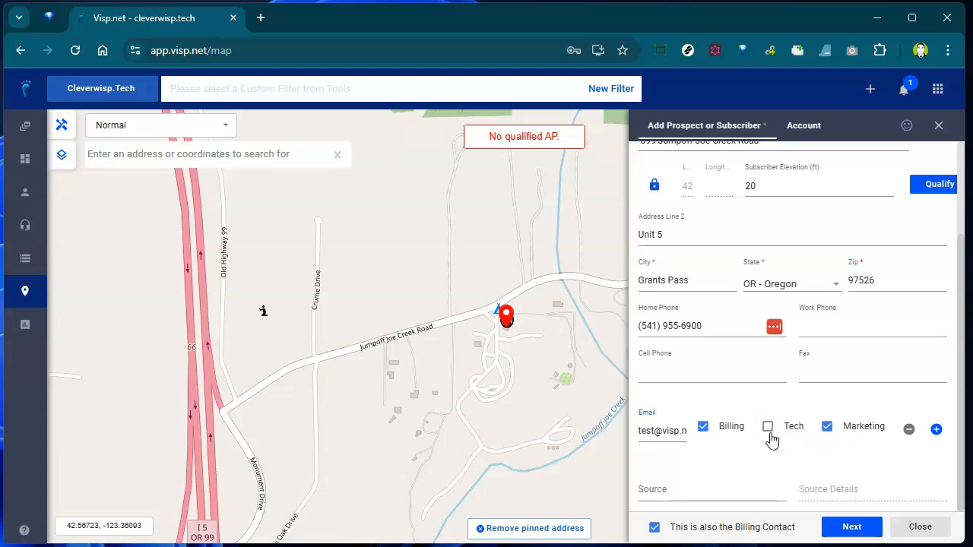
- Add a second email row and enter the second email address
click(936, 430)
click(665, 460)
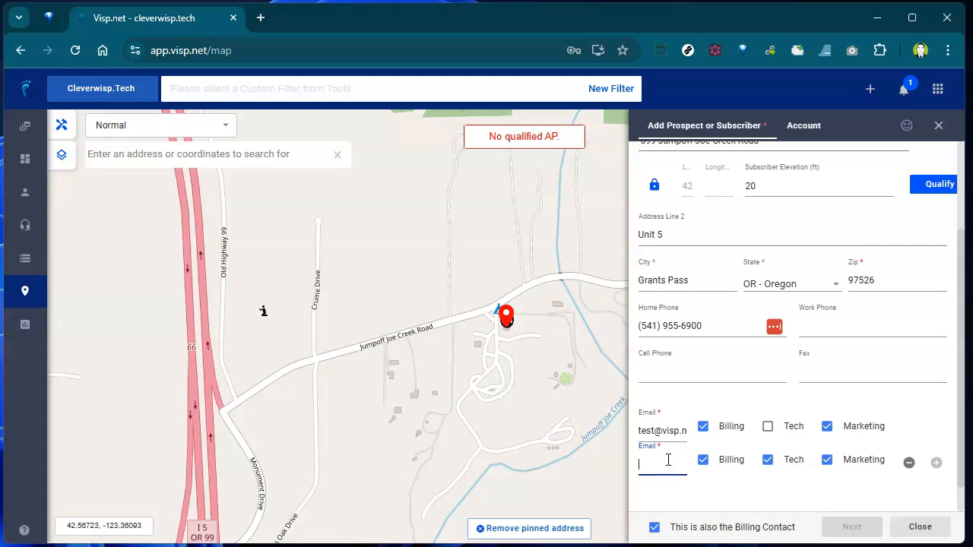
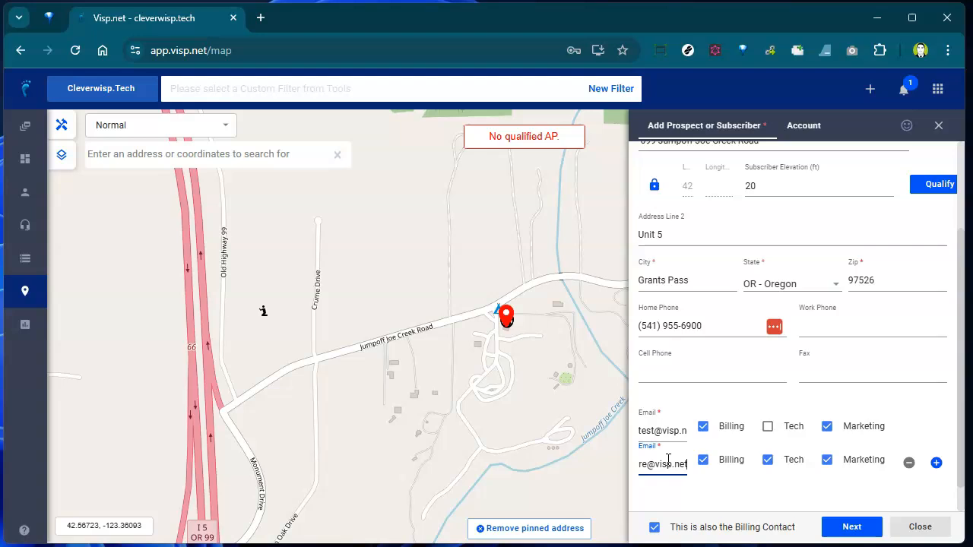
- Set Source to Radio and Source Details to September Ad
scroll(745, 474, down, 1)
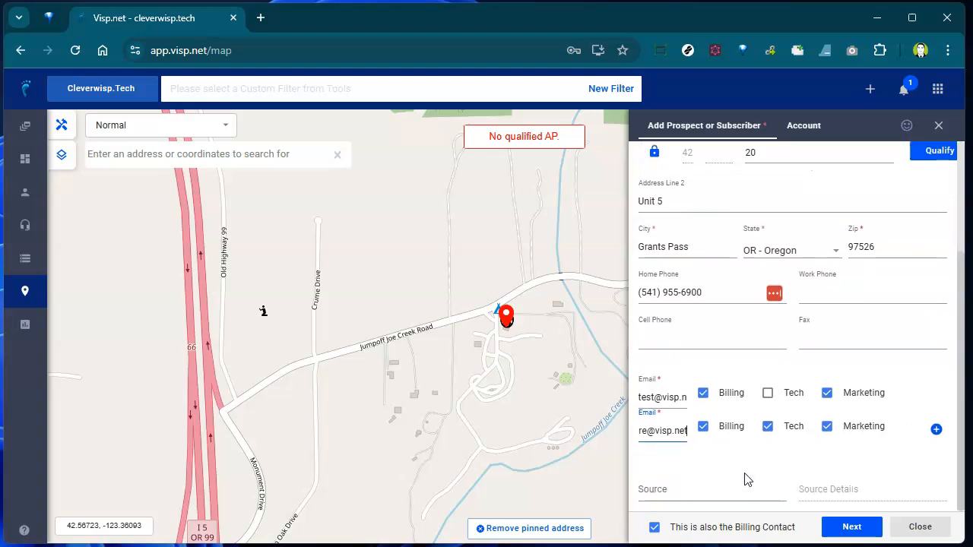
click(727, 489)
text(Rad)
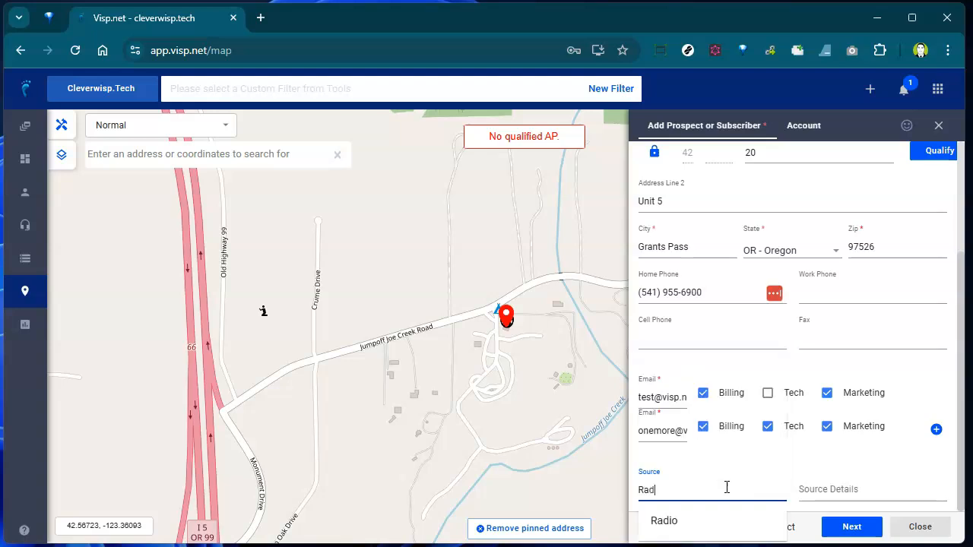
click(698, 525)
click(856, 498)
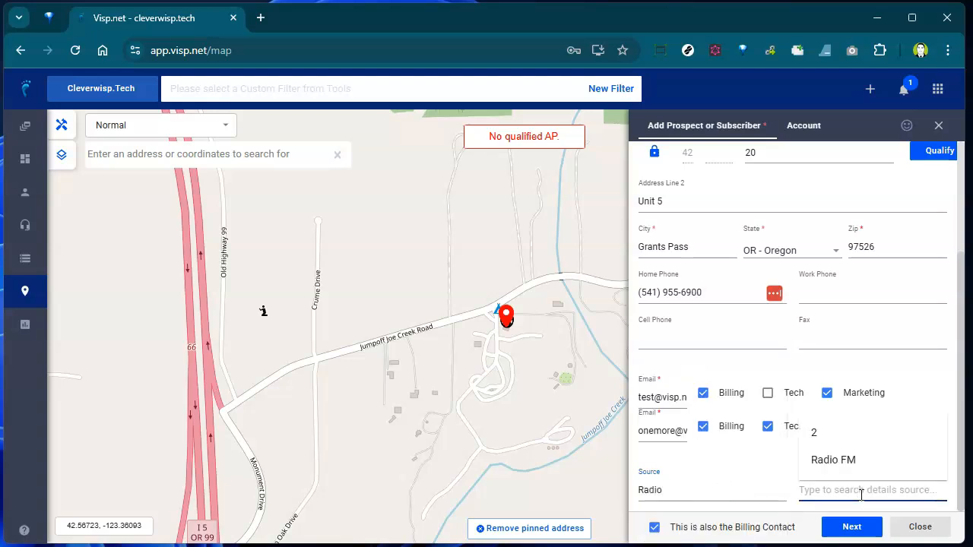
text(September Ad)
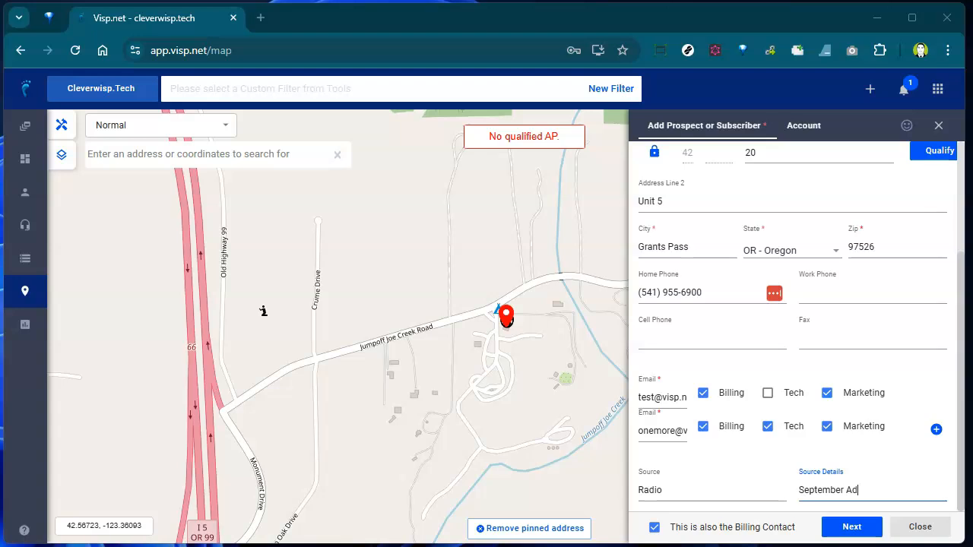
click(720, 465)
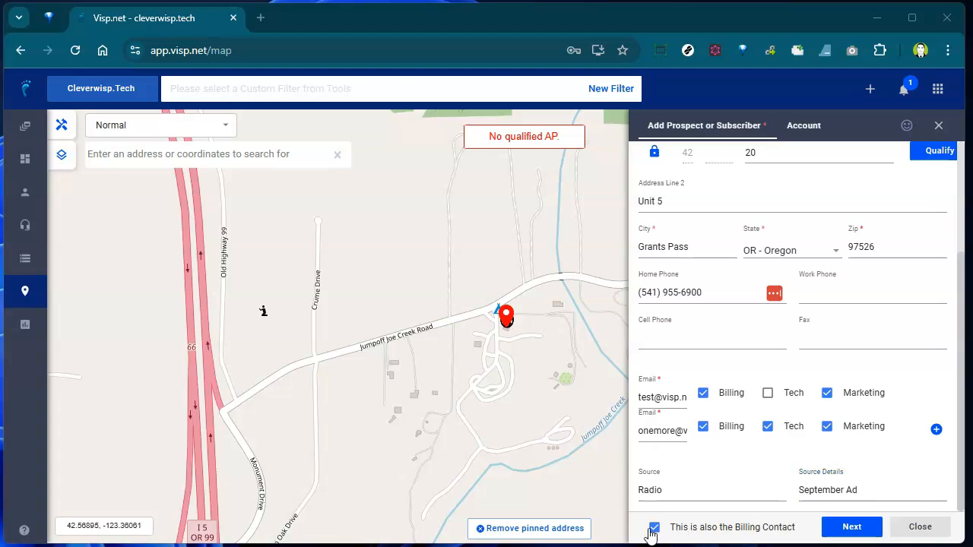
click(653, 528)
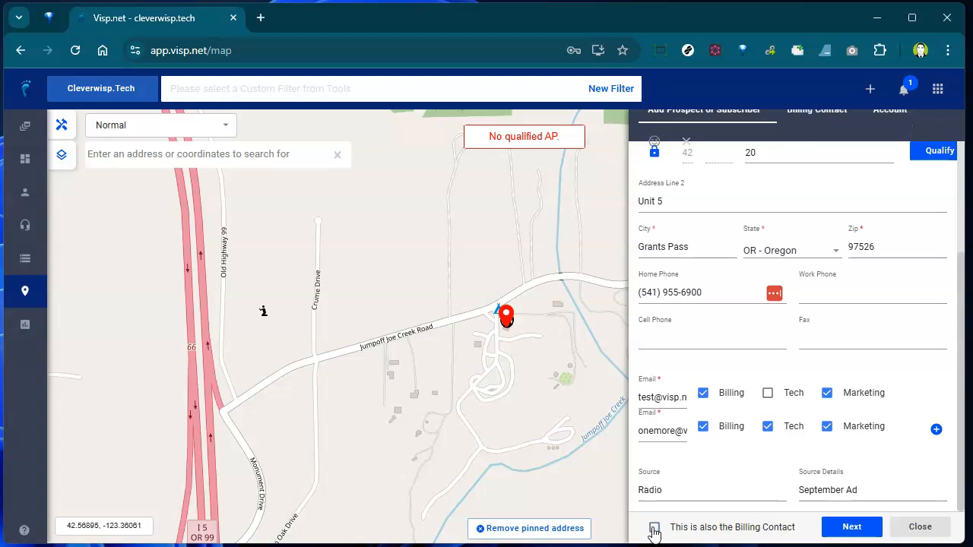
click(817, 123)
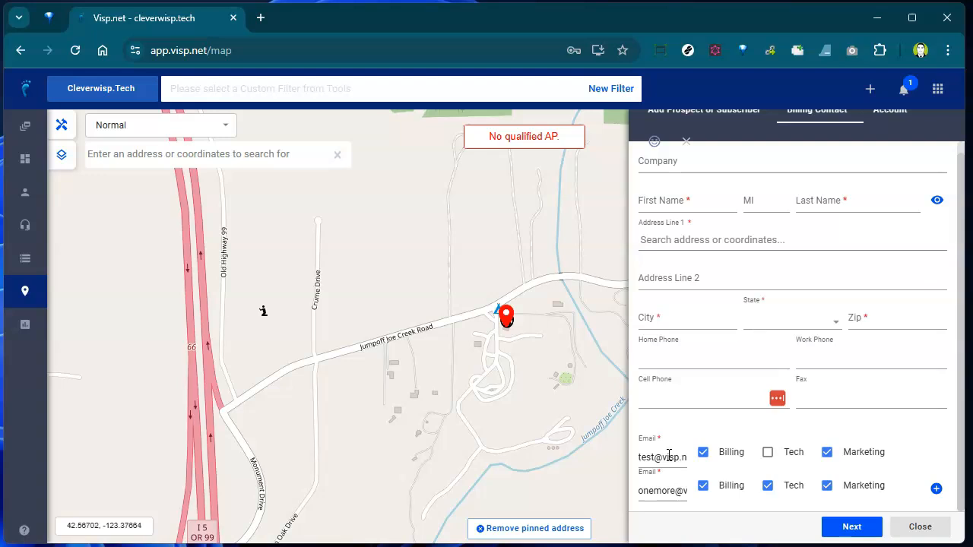
click(734, 126)
click(654, 528)
click(653, 530)
click(653, 530)
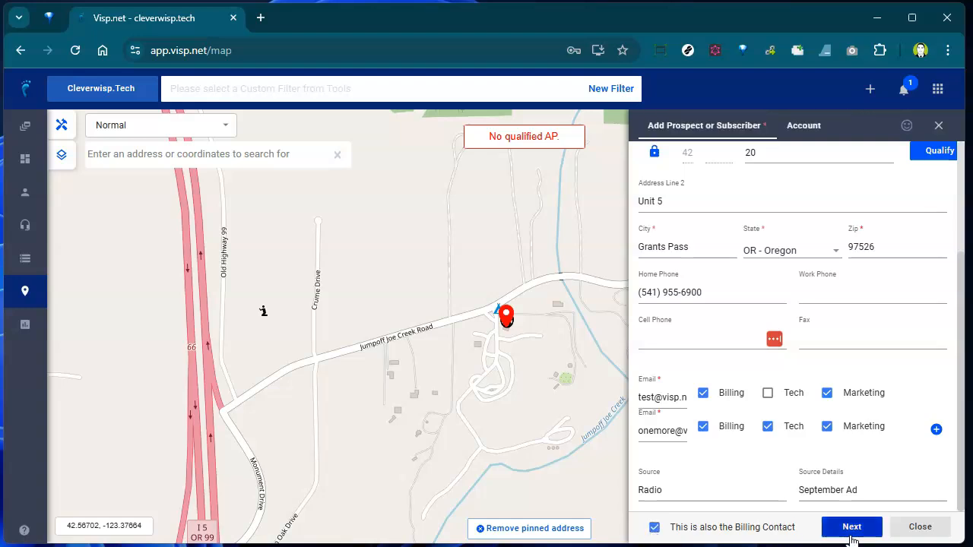
- Add the subscriber from the Account tab with Account Auto-Generation left on
click(852, 535)
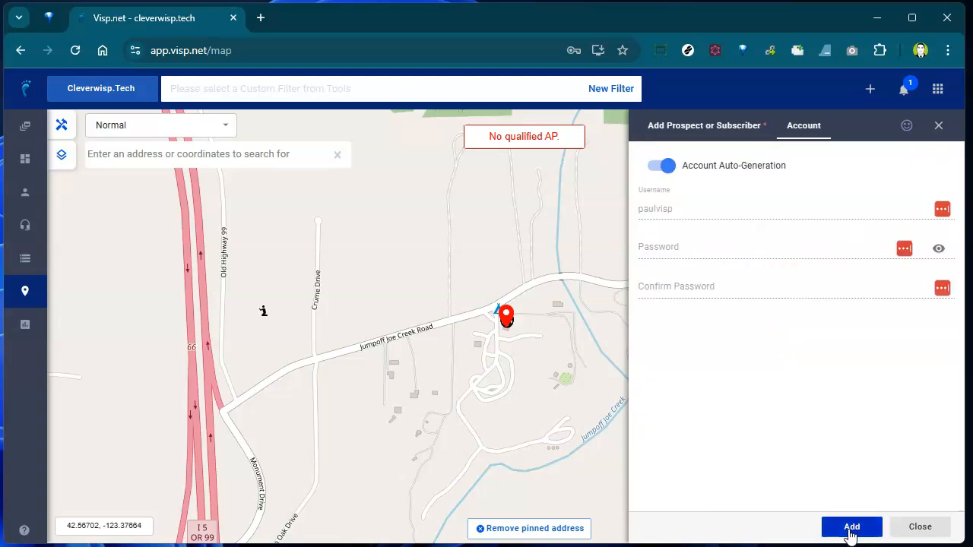
click(851, 532)
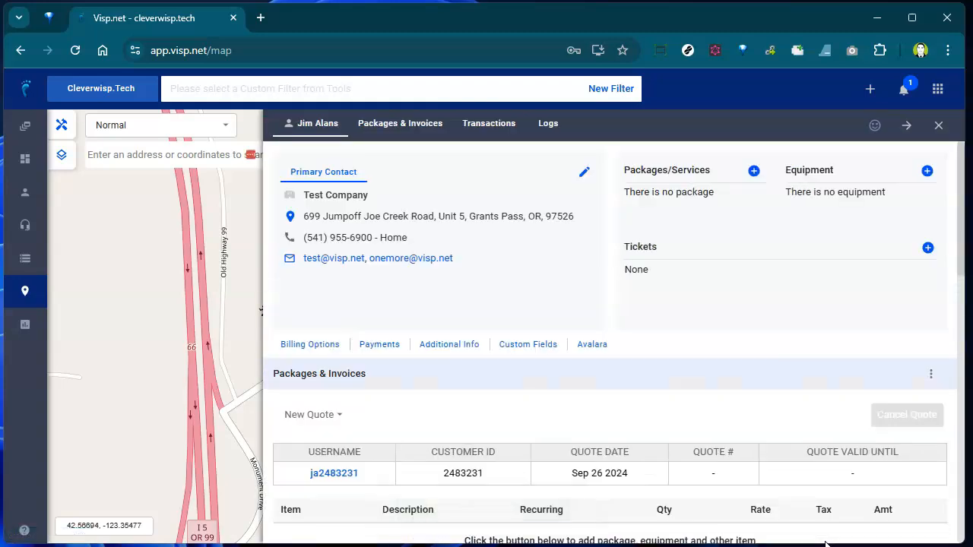
- View and dismiss the login credentials popup, then open the Primary Contact edit form
click(343, 481)
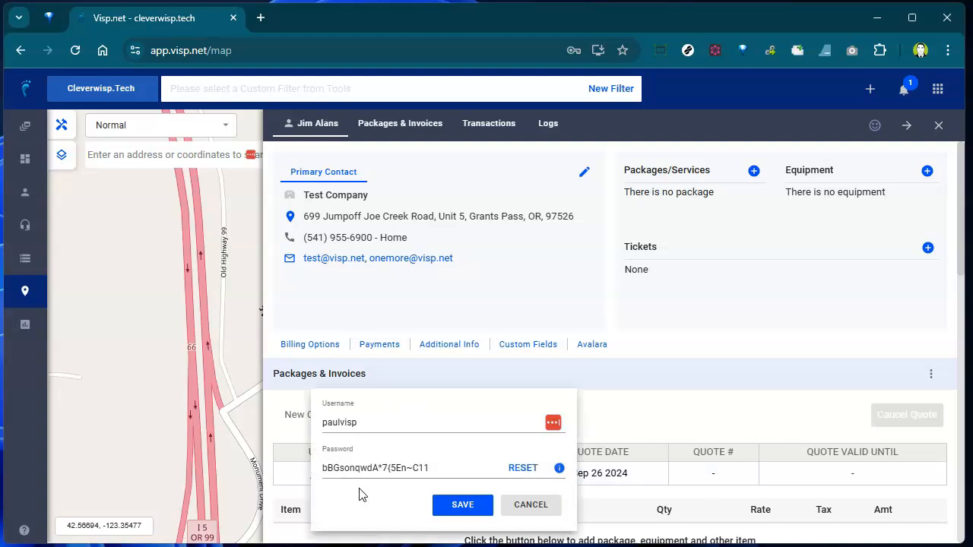
click(305, 520)
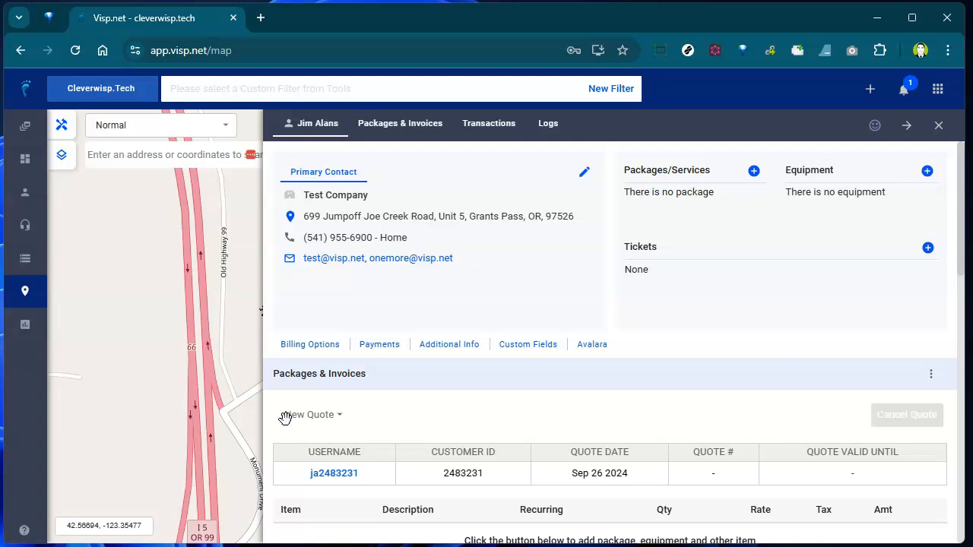
click(581, 180)
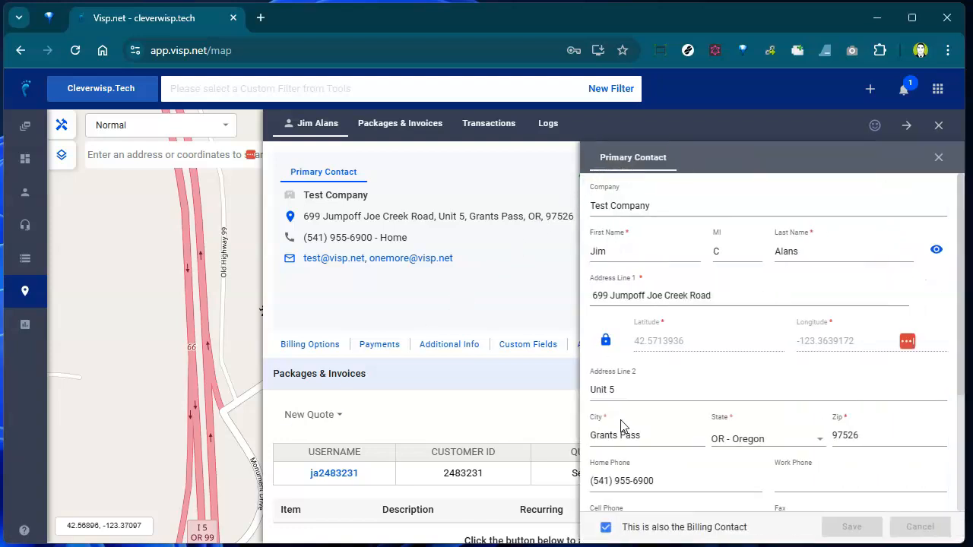
scroll(620, 426, down, 3)
scroll(616, 427, up, 3)
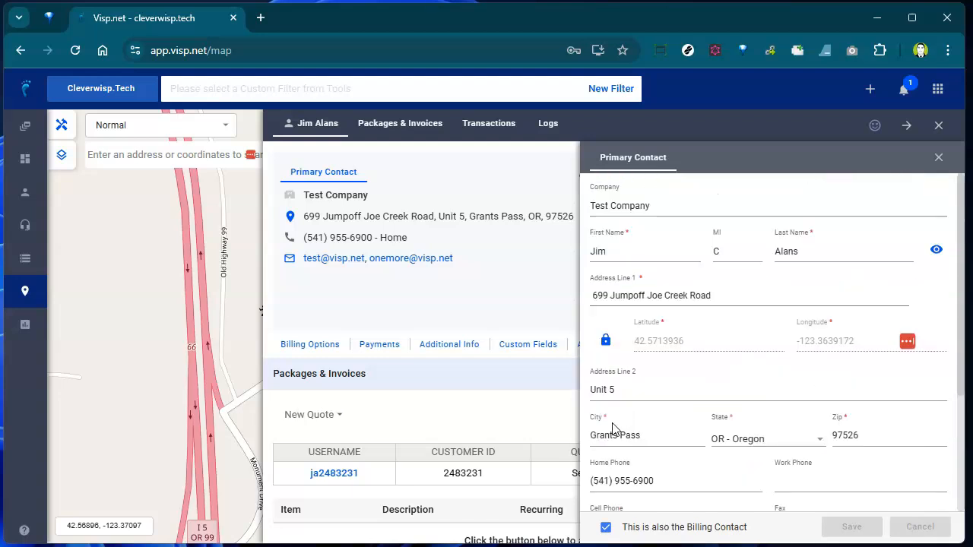